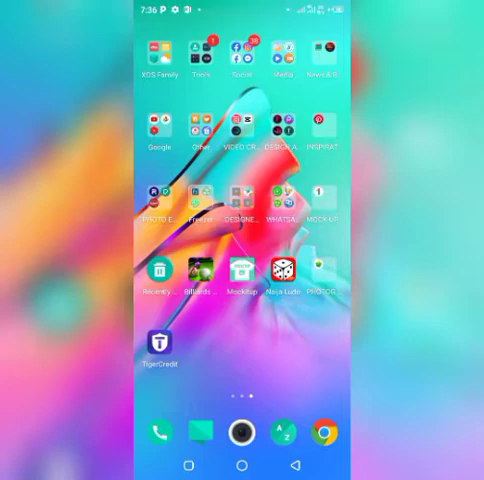
Search Google in Chrome for 'bazaar apk' using the address-bar suggestion
click(320, 270)
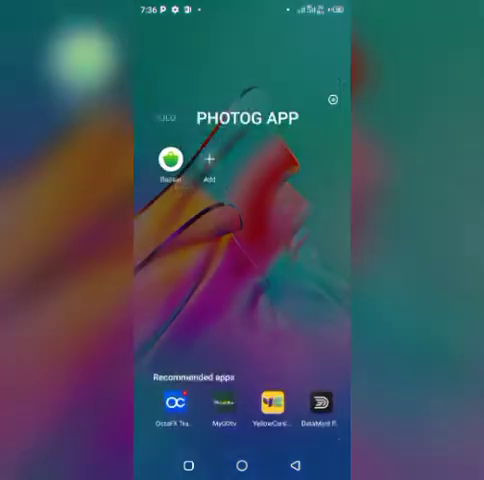
click(295, 465)
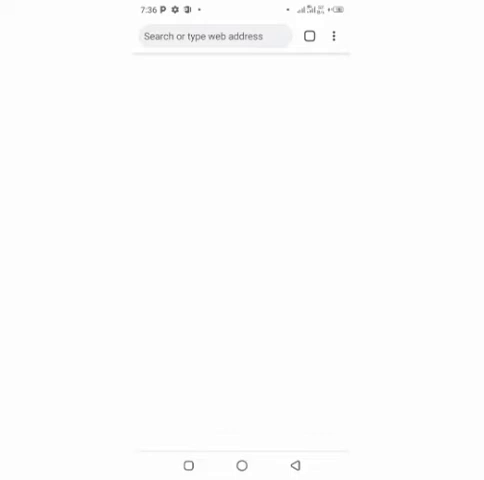
click(203, 36)
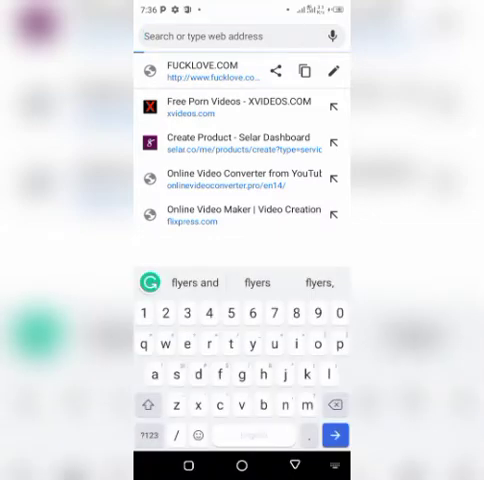
text(b)
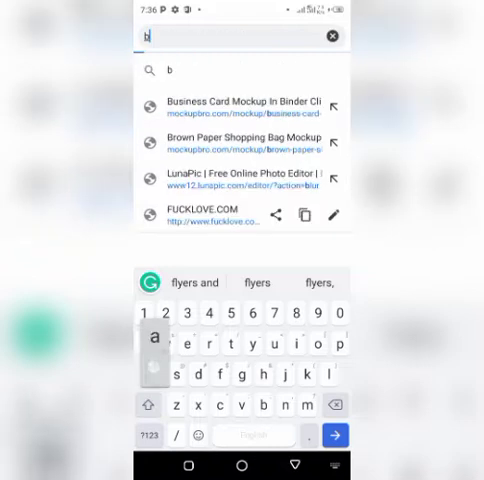
text(azaar)
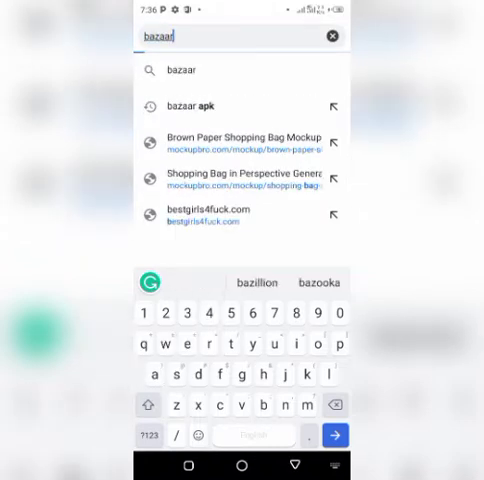
click(273, 106)
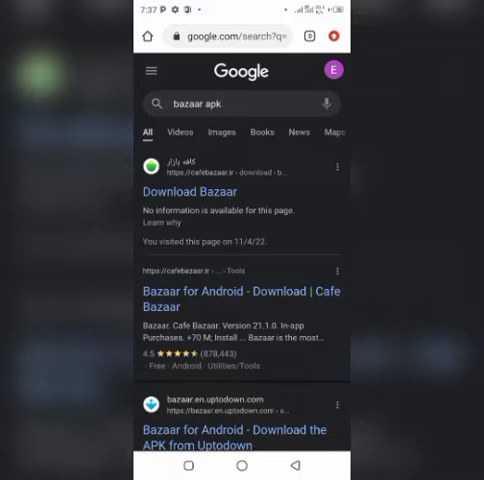
Exit Chrome back to the Android home screen
click(242, 465)
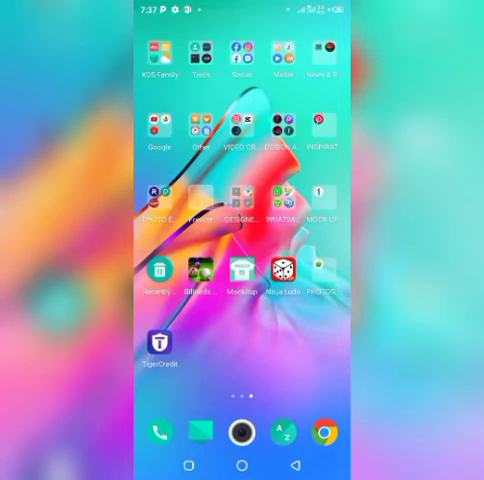
Launch Cafe Bazaar from the PHOTOG APP folder, opening its games home page
click(320, 270)
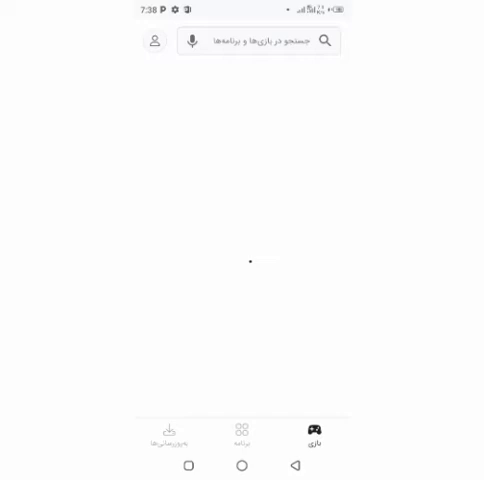
Search the store for 'photo g' and hide the keyboard to view the results
click(260, 40)
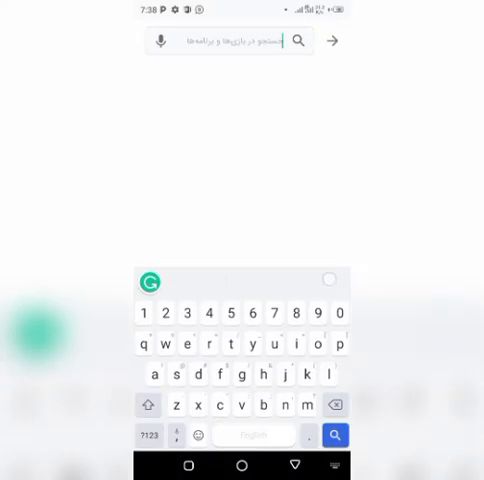
text(p)
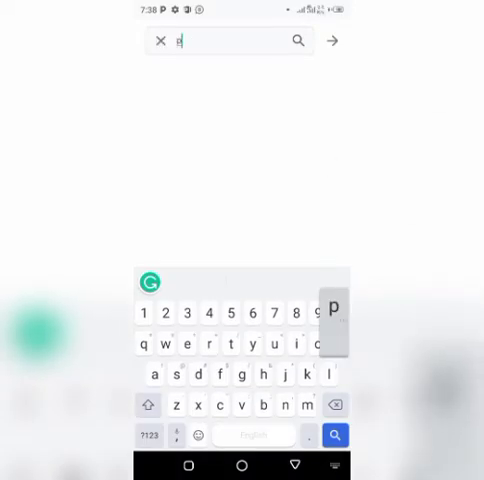
text(hoto)
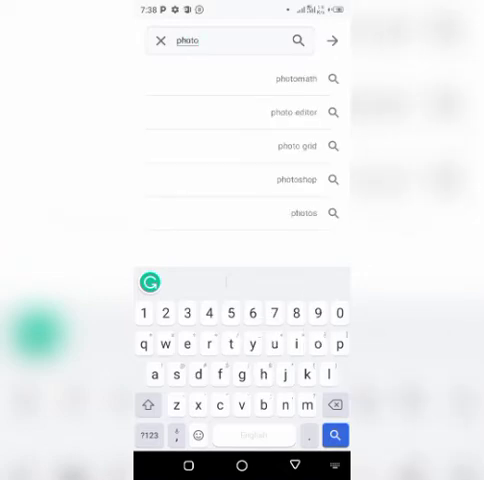
text( g)
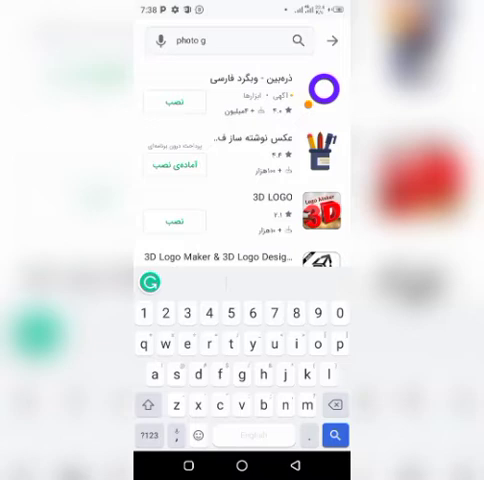
key(Escape)
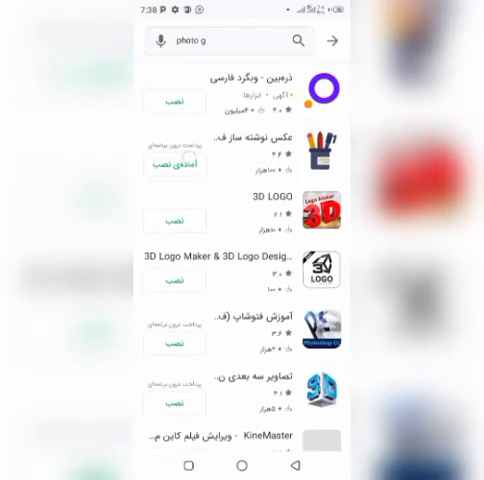
scroll(242, 260, down, 2)
scroll(242, 260, up, 1)
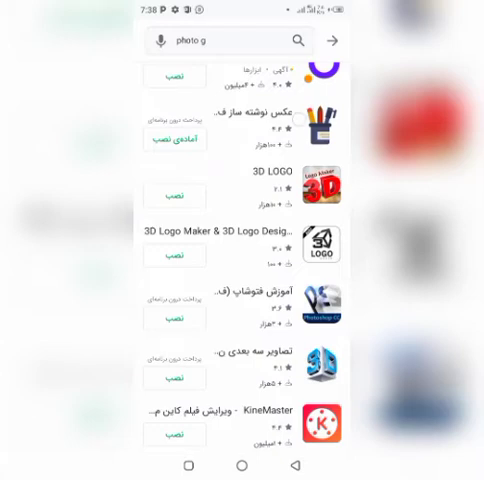
scroll(242, 260, down, 1)
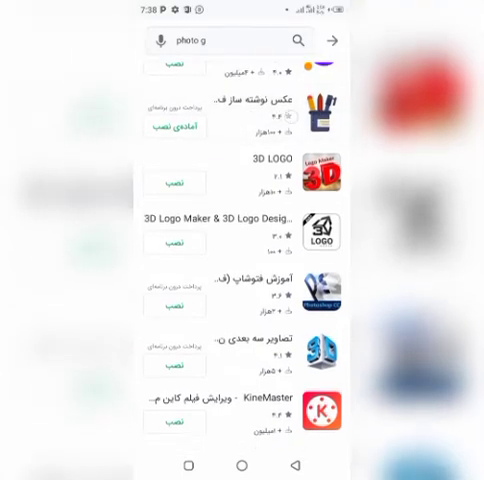
scroll(242, 260, up, 1)
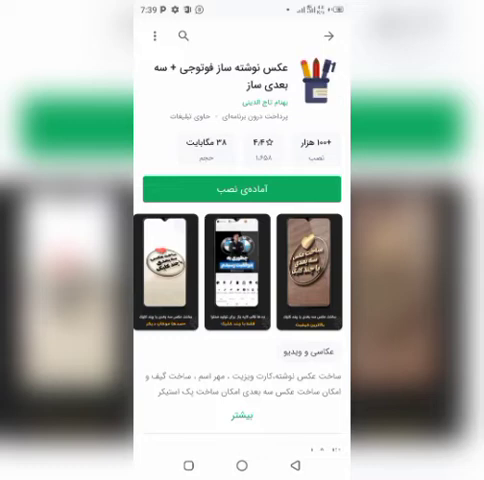
Install PhotoG from its store page and open it once downloaded
click(258, 188)
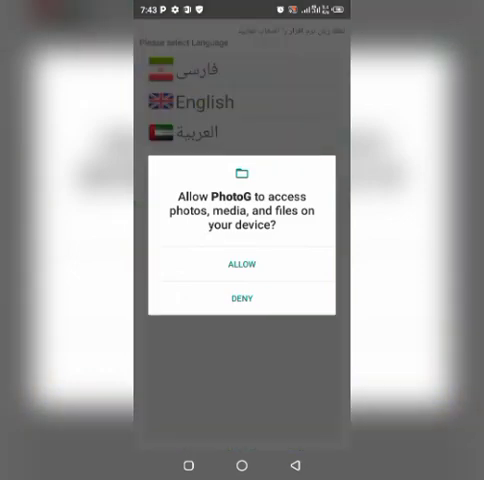
Allow PhotoG access to photos, media and files, and select English
click(230, 262)
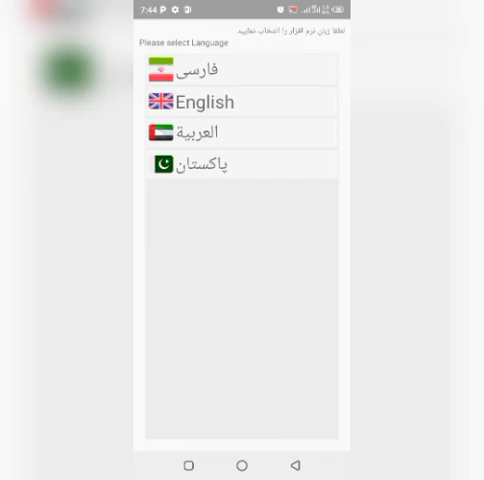
click(242, 69)
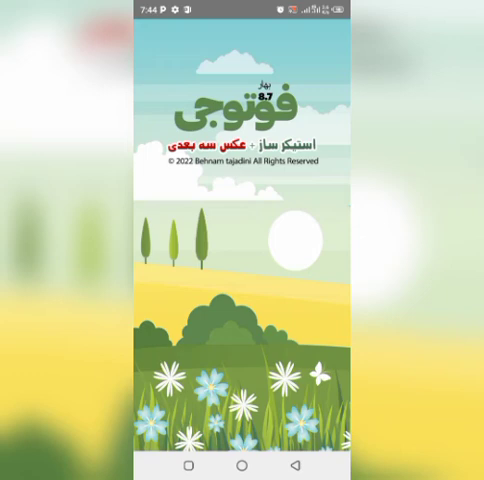